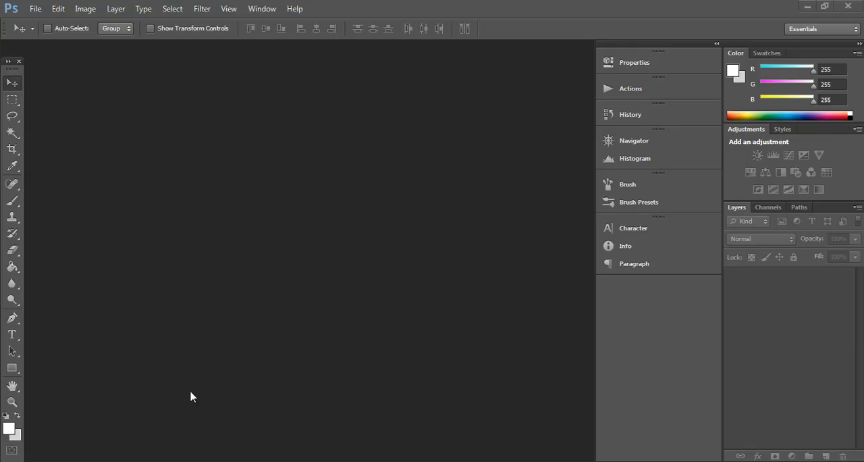
- Open the five raw files IMG_4751.CR2 to IMG_4755.CR2 from the "abandoned" folder in Photoshop
mouse_move(214, 461)
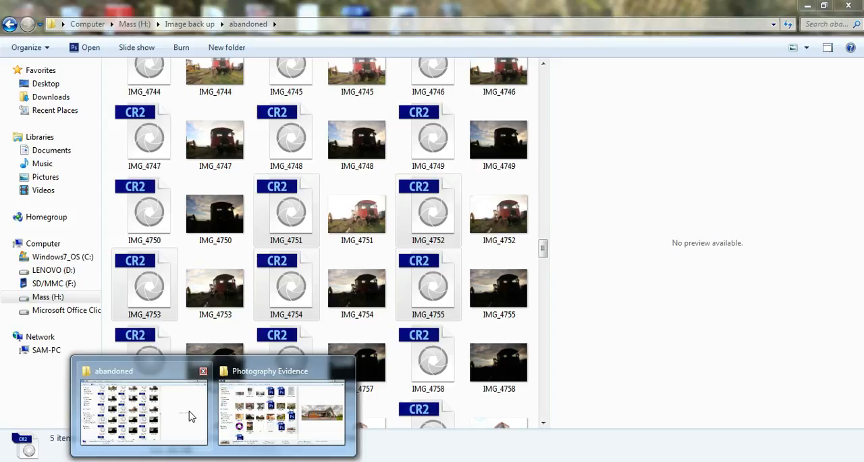
left_click(189, 415)
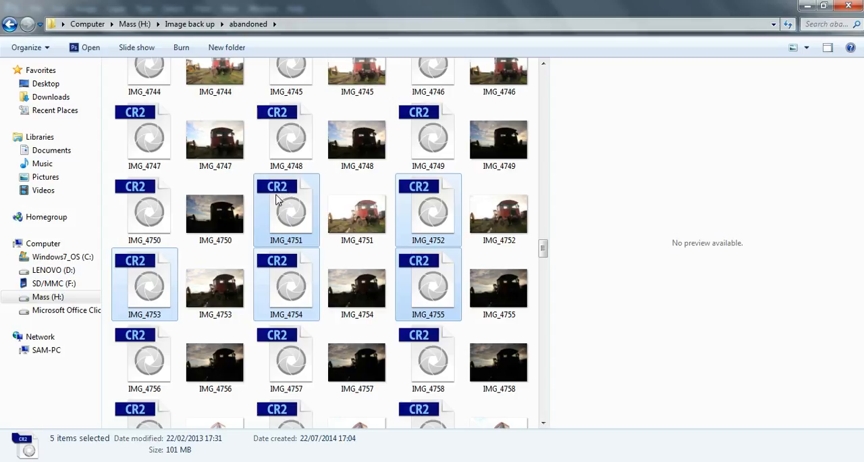
left_click_drag(291, 207, 256, 239)
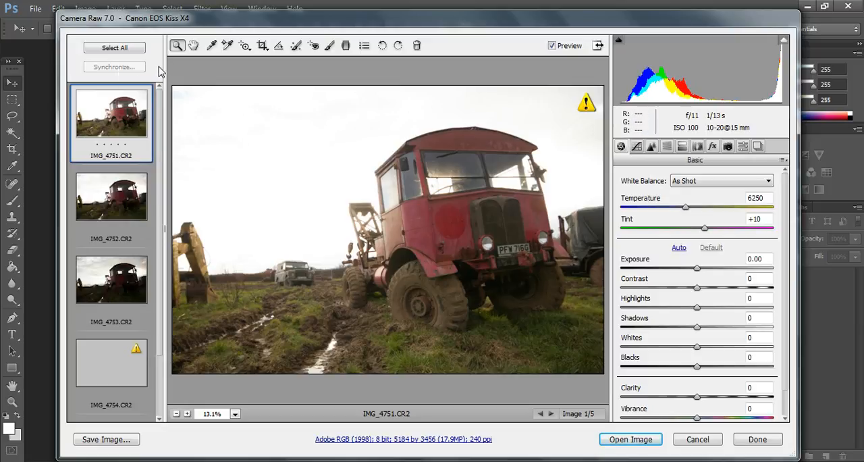
- Set Contrast to +15 and Clarity to +14 on all five raw images together and open them for editing
left_click(128, 48)
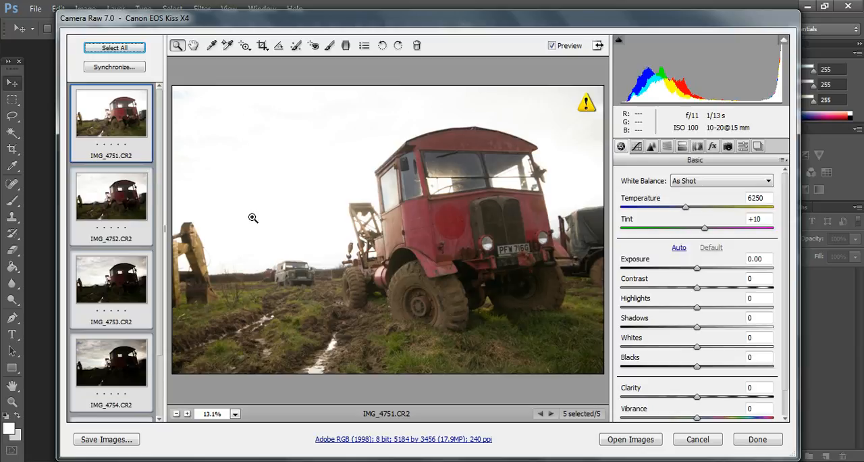
left_click_drag(698, 289, 709, 290)
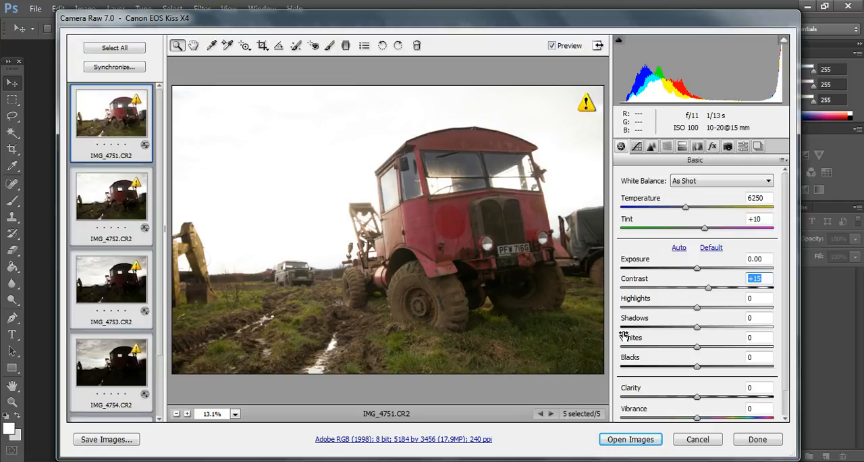
left_click_drag(697, 396, 710, 401)
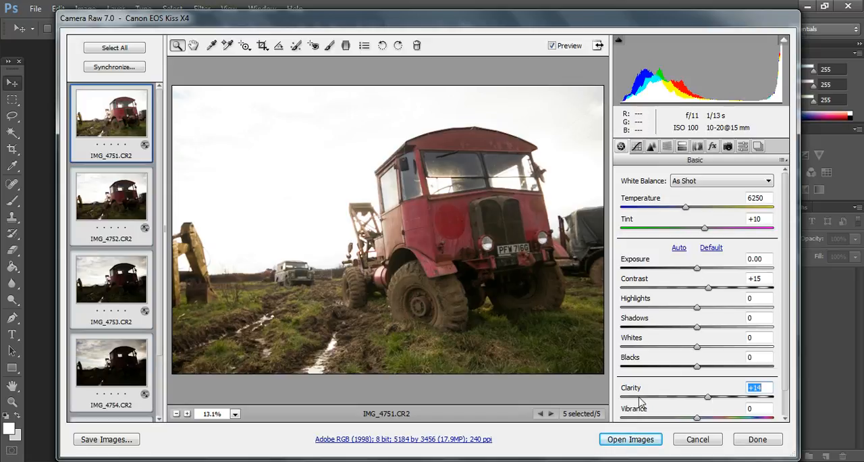
left_click(637, 442)
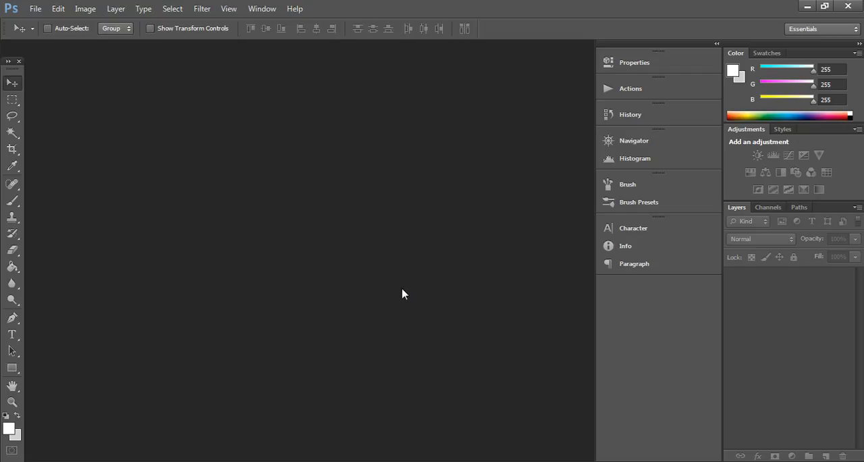
double_click(346, 256)
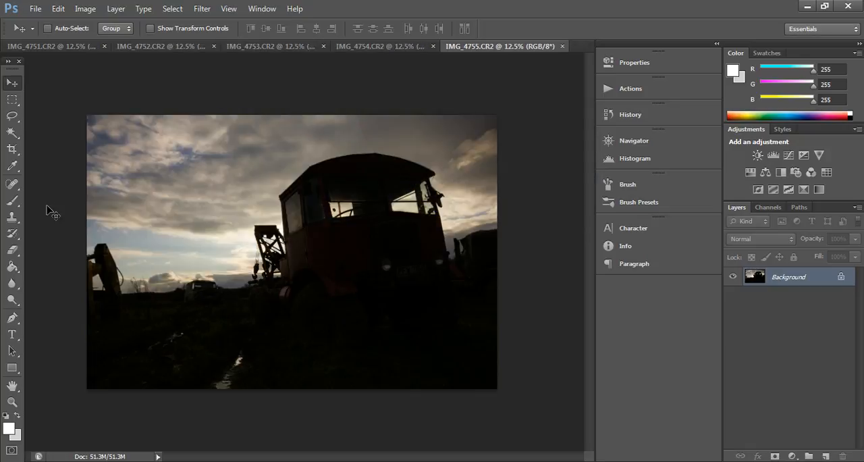
- Look through the open exposures back to IMG_4751 and merge all five with Merge to HDR Pro, automatically aligning the source images
left_click(388, 46)
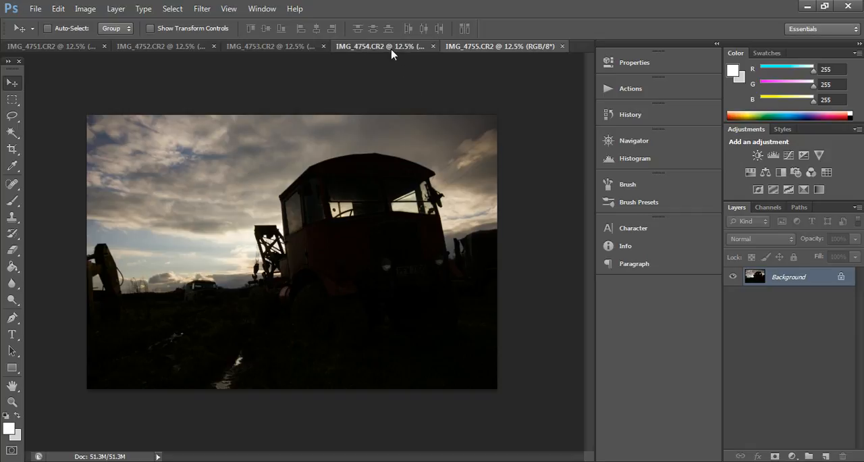
left_click(290, 48)
left_click(186, 49)
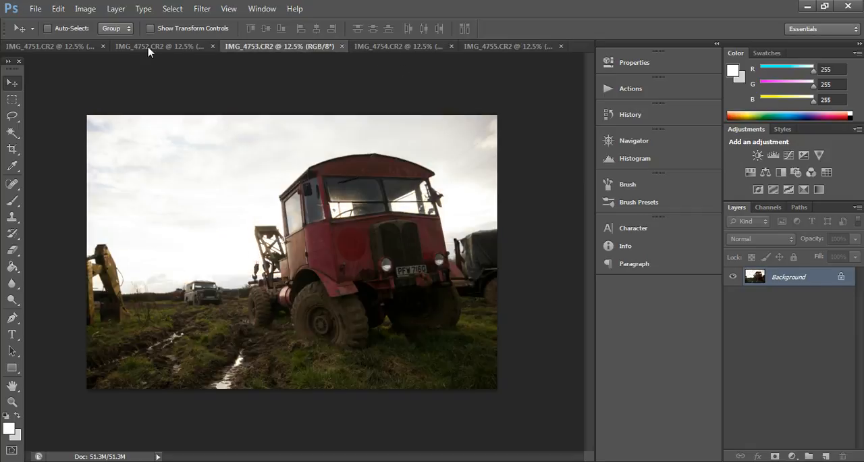
left_click(83, 47)
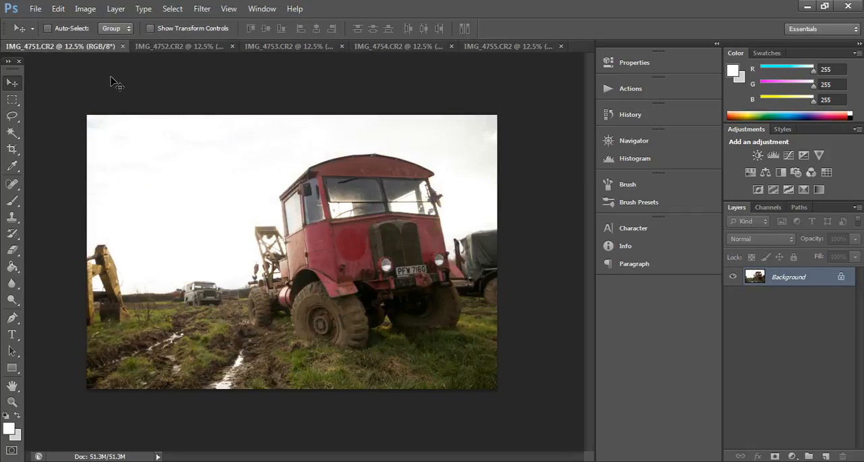
left_click(35, 9)
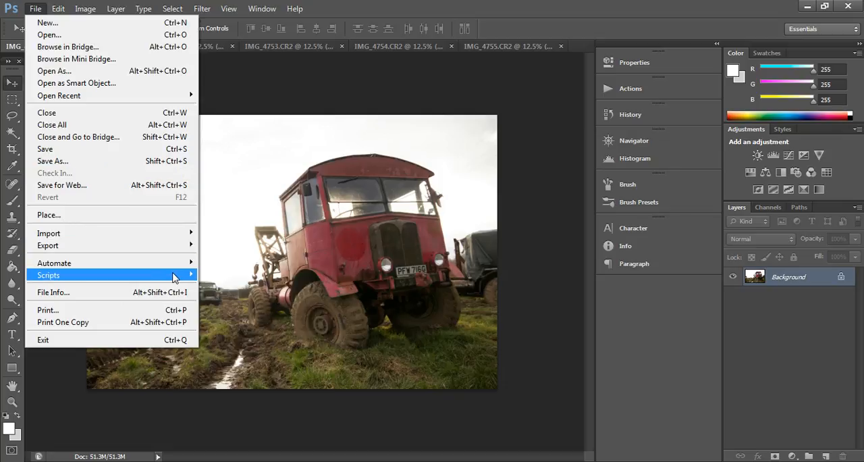
mouse_move(186, 263)
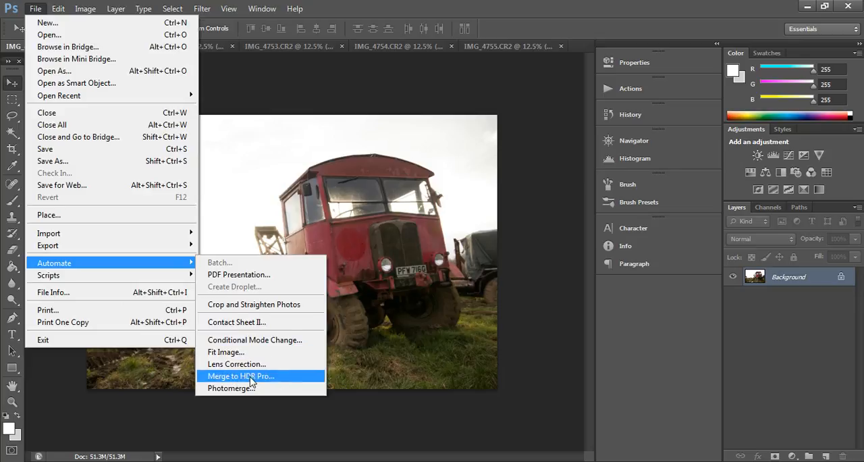
left_click(240, 376)
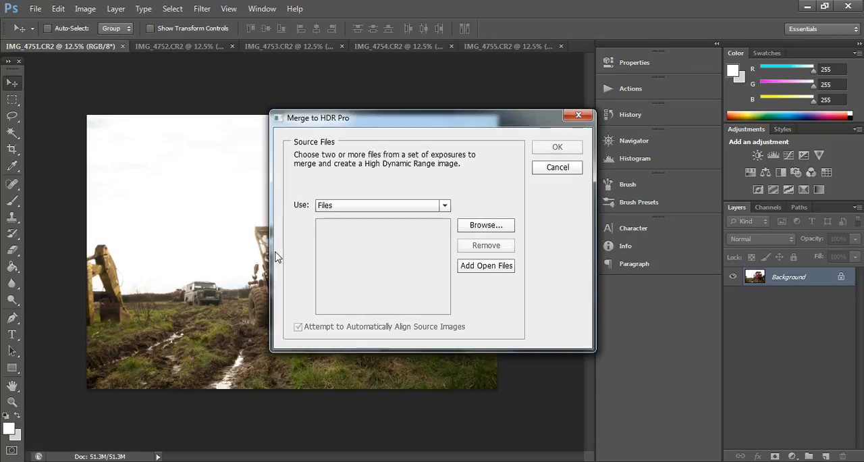
left_click(481, 270)
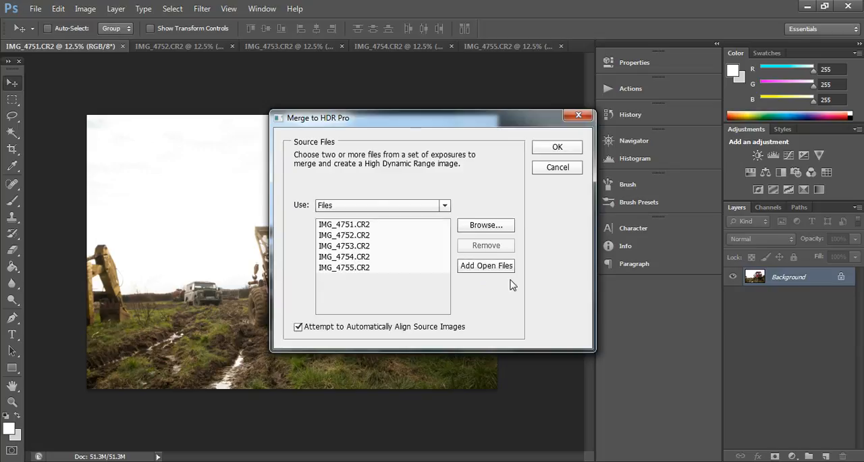
left_click(569, 148)
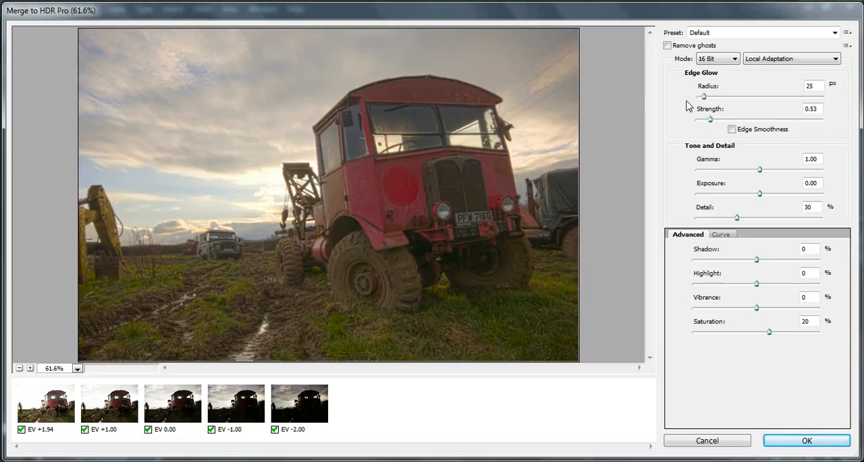
- Set the HDR edge glow to a radius of 198 px and a strength of 1.52
left_click_drag(706, 99, 747, 100)
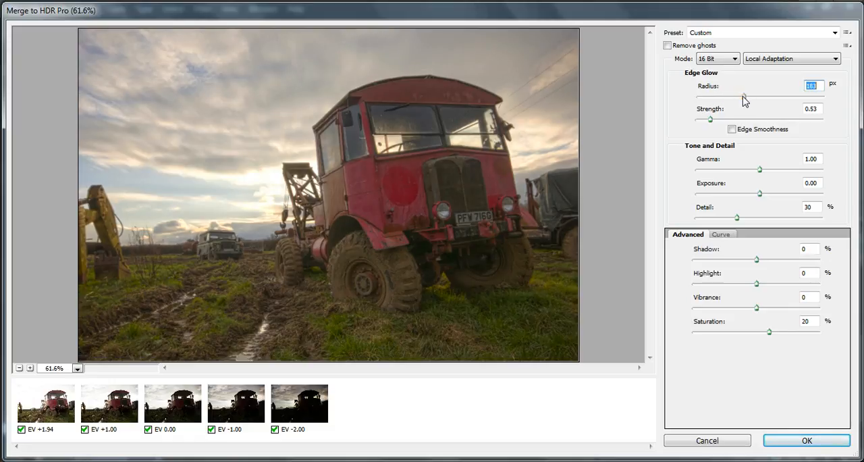
left_click_drag(747, 100, 747, 99)
left_click_drag(710, 120, 743, 122)
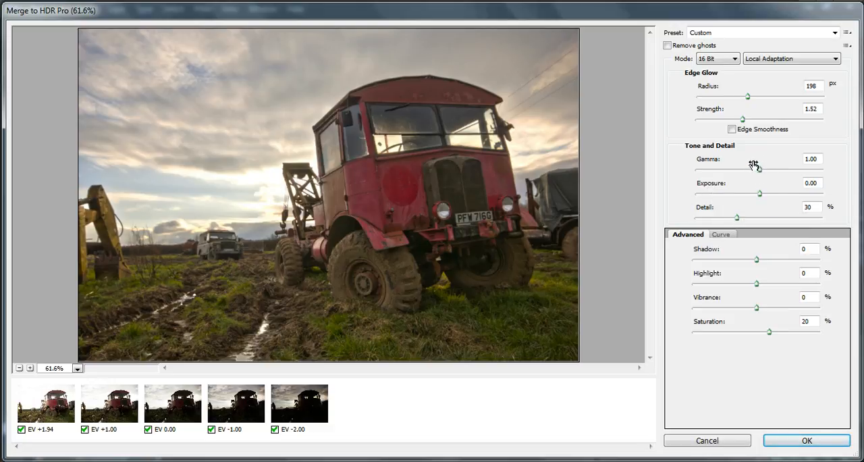
- Adjust the HDR tone and detail to Gamma 1.00, Exposure -0.25 and Detail 66%
mouse_move(757, 170)
left_mouse_down()
mouse_move(743, 169)
mouse_move(768, 175)
mouse_move(760, 168)
left_mouse_up()
left_click_drag(761, 195, 756, 197)
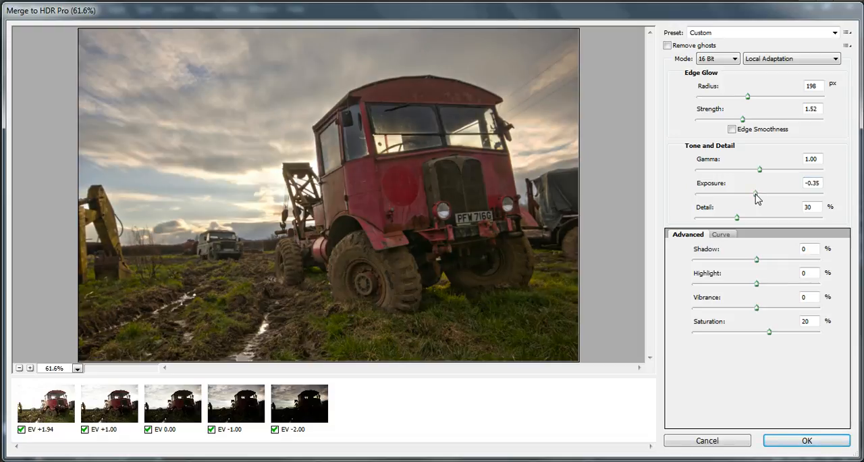
left_click(756, 195)
mouse_move(738, 217)
left_mouse_down()
mouse_move(751, 220)
mouse_move(741, 218)
left_mouse_up()
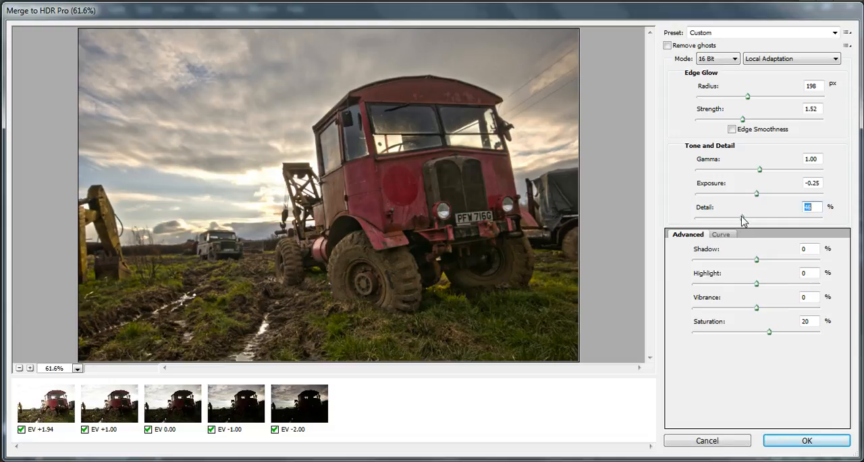
left_click_drag(742, 220, 748, 221)
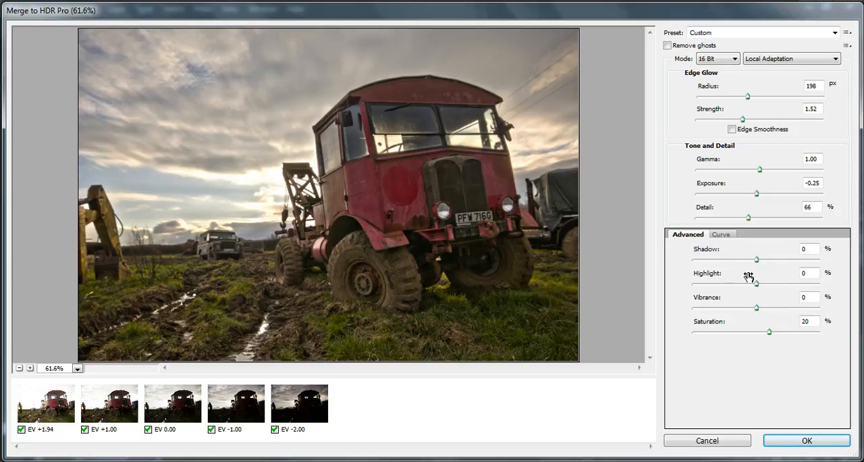
- Set the advanced HDR values to Shadow -14%, Highlight 14%, Vibrance 16% and Saturation 56%
left_click_drag(756, 259, 748, 260)
left_click_drag(757, 284, 767, 287)
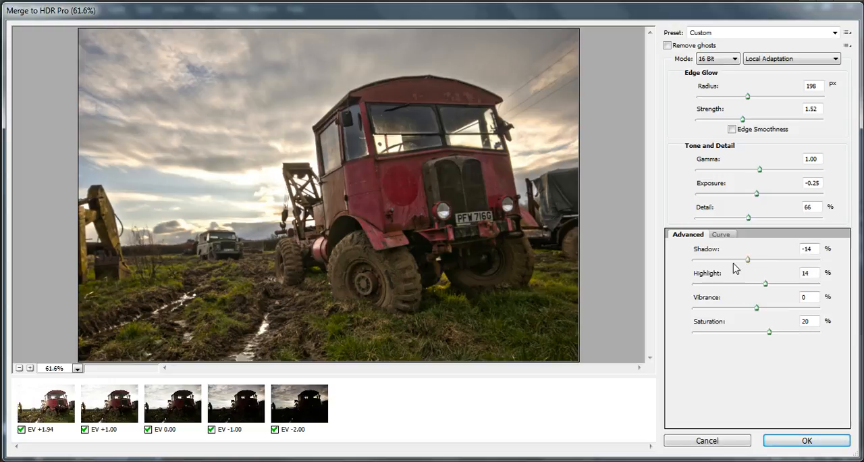
left_click_drag(760, 311, 795, 338)
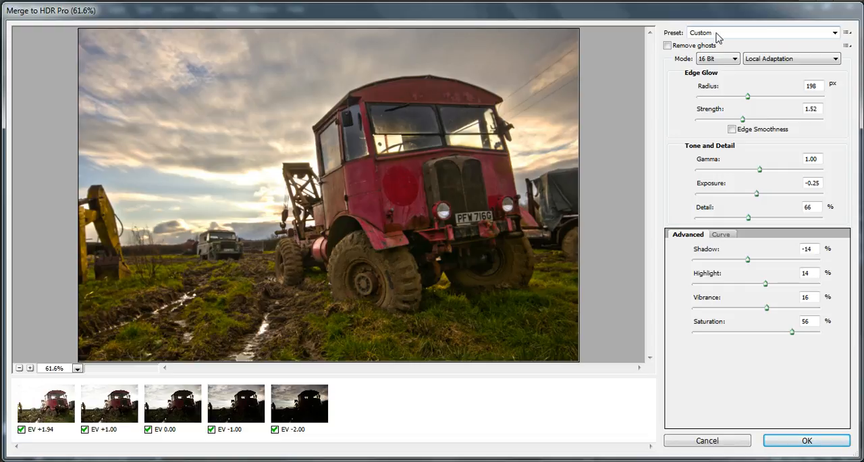
- Look through the HDR presets, keep the Custom settings and generate the merged image
left_click(835, 33)
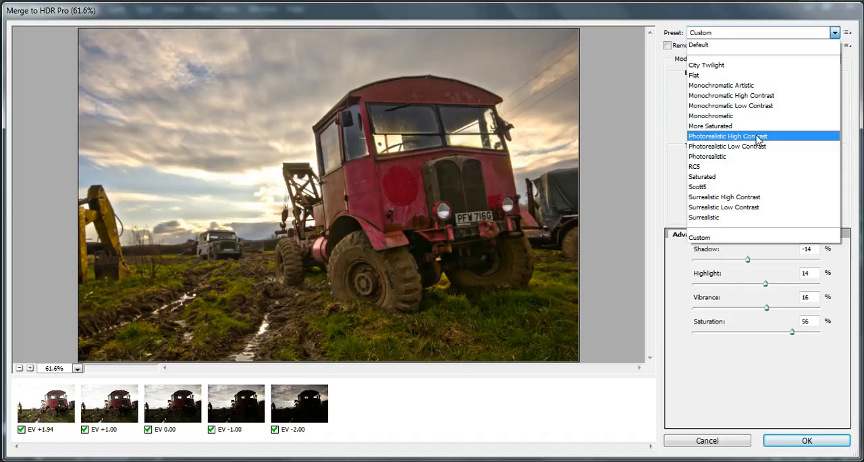
left_click(660, 174)
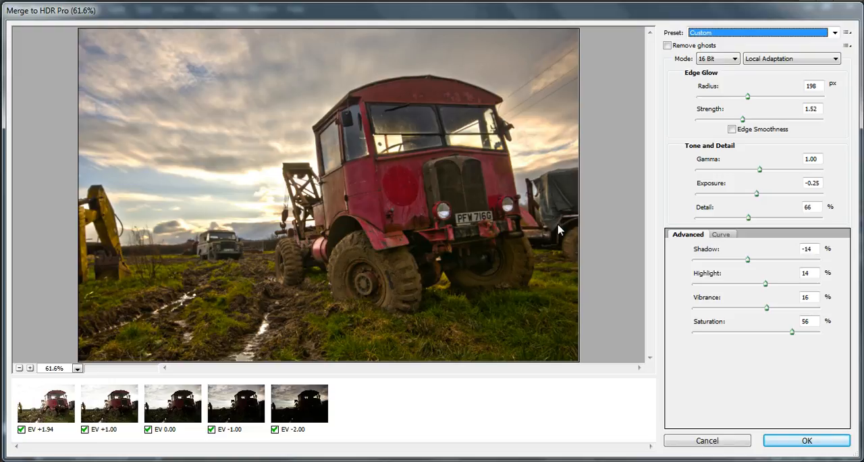
left_click(800, 440)
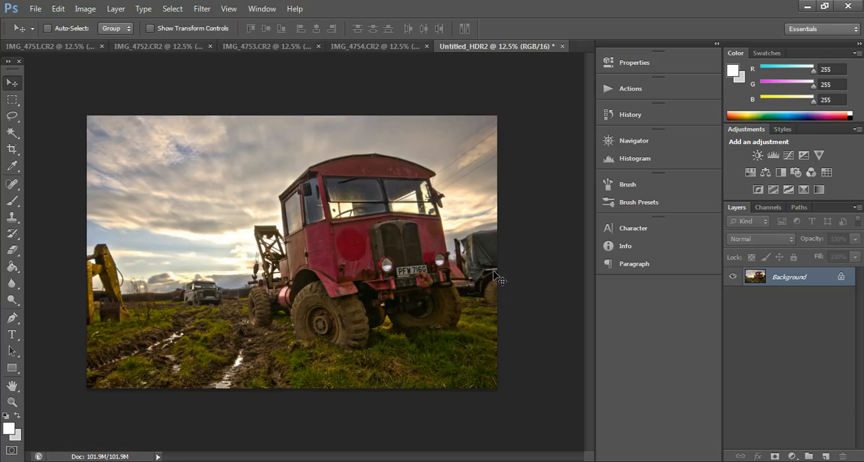
- Close the source exposures IMG_4754 back to IMG_4751 without saving, keeping only the merged HDR image open
left_click(427, 46)
left_click(434, 187)
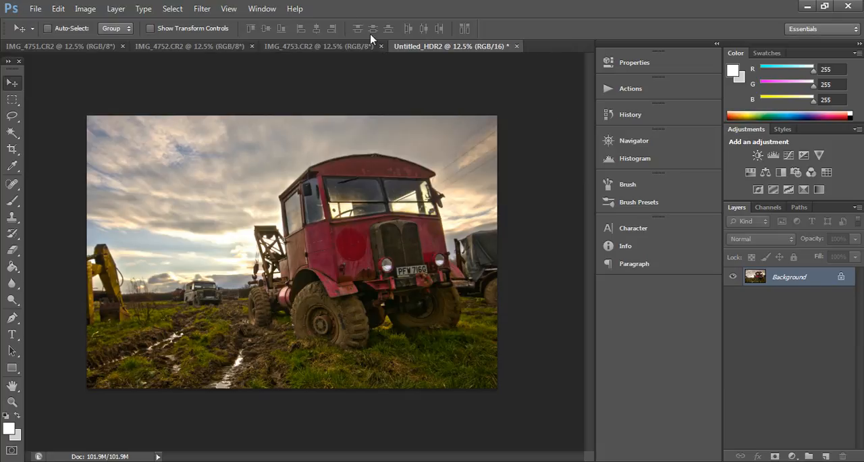
left_click(388, 46)
left_click(422, 186)
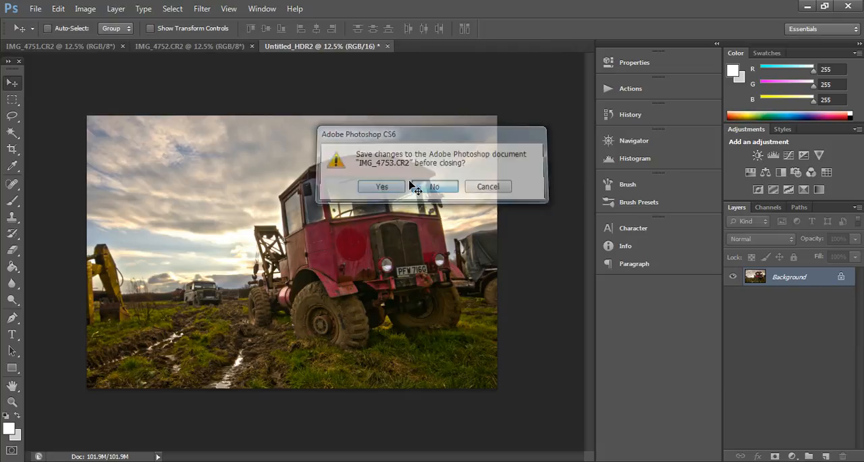
left_click(251, 46)
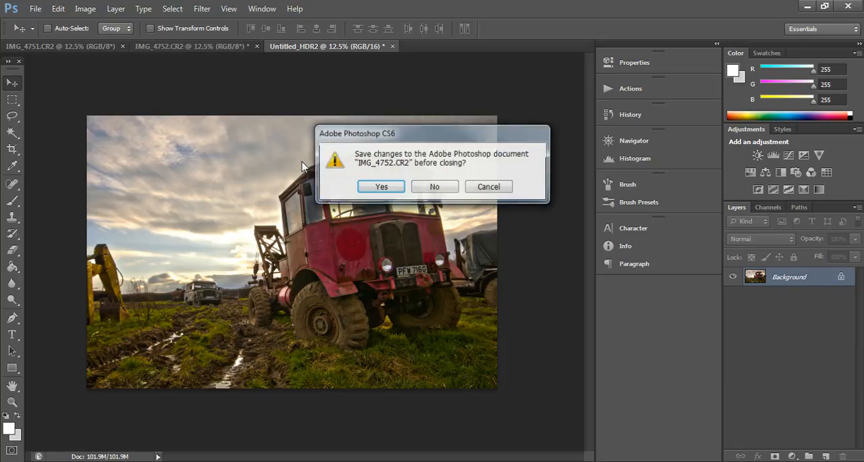
left_click(432, 187)
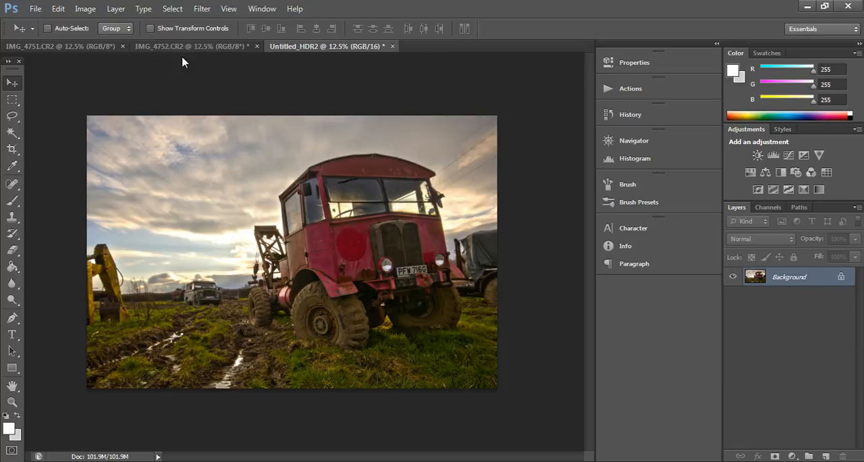
left_click(126, 46)
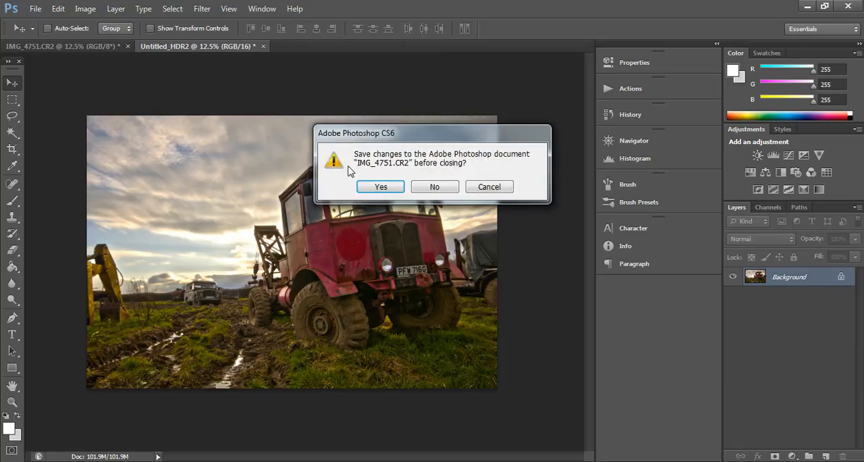
left_click(436, 187)
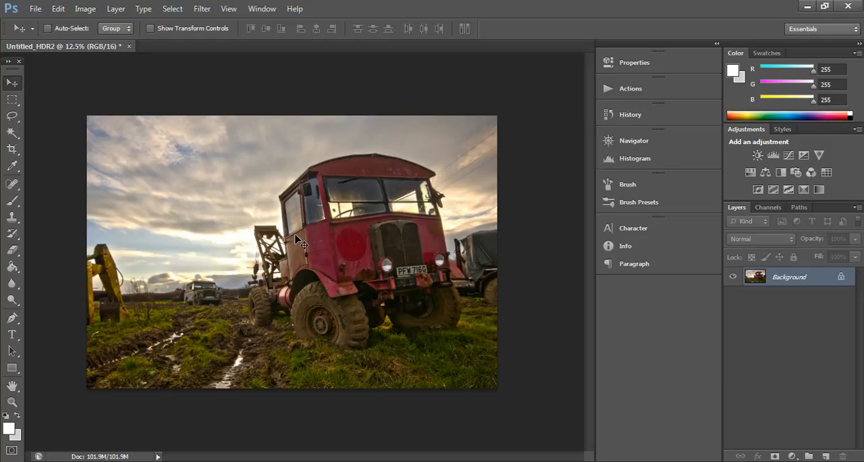
- Duplicate the Background layer of the HDR image and set the copy's blend mode to Overlay
key("ctrl+j")
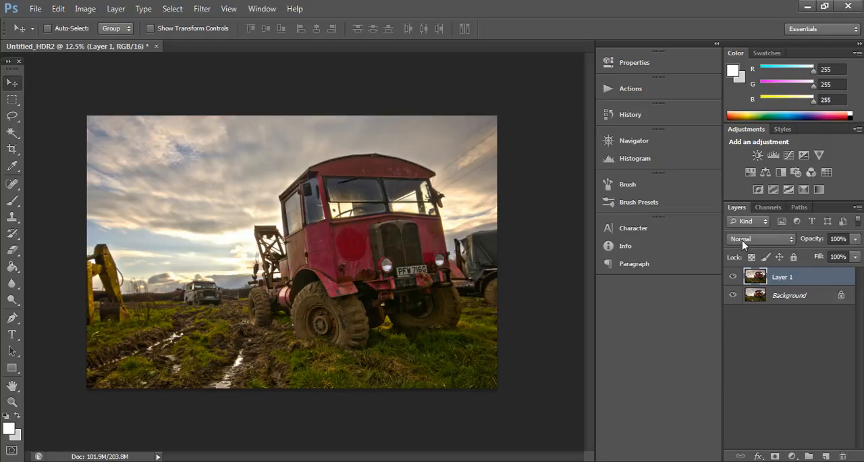
left_click(743, 240)
left_click(746, 159)
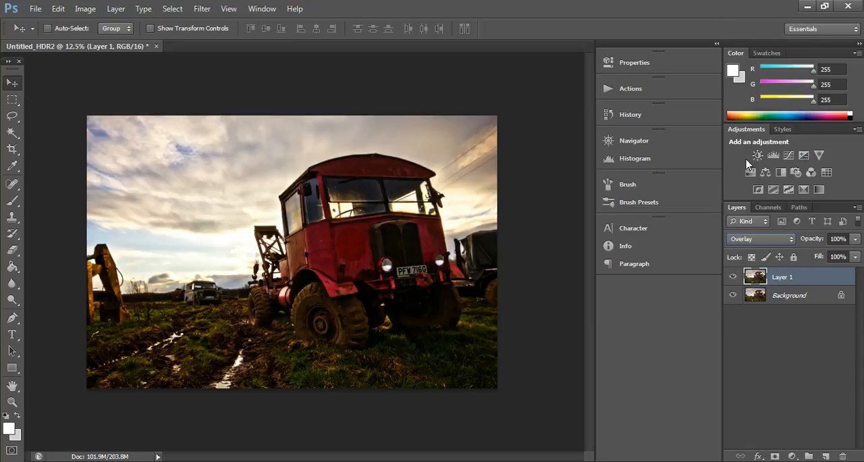
- Apply a High Pass filter with a radius of about 5 pixels to the Overlay layer
left_click(202, 8)
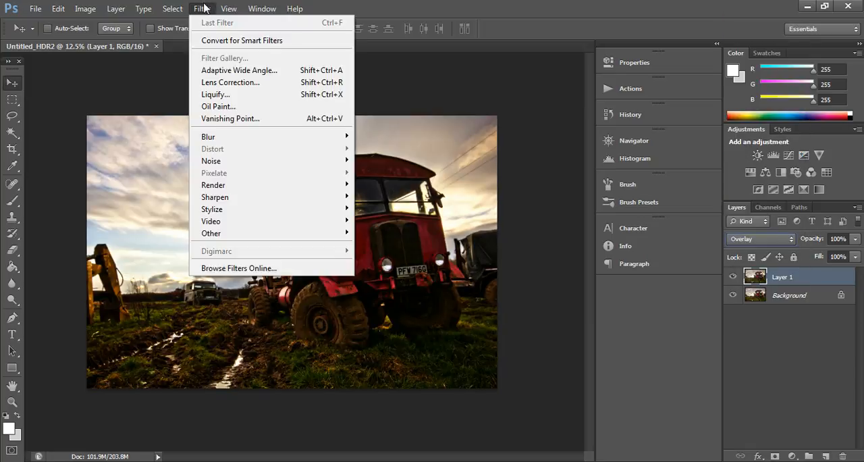
mouse_move(247, 233)
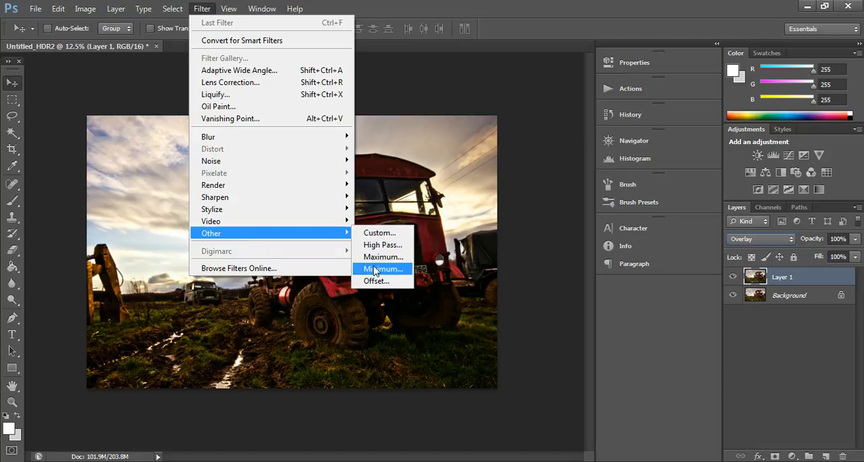
left_click(385, 245)
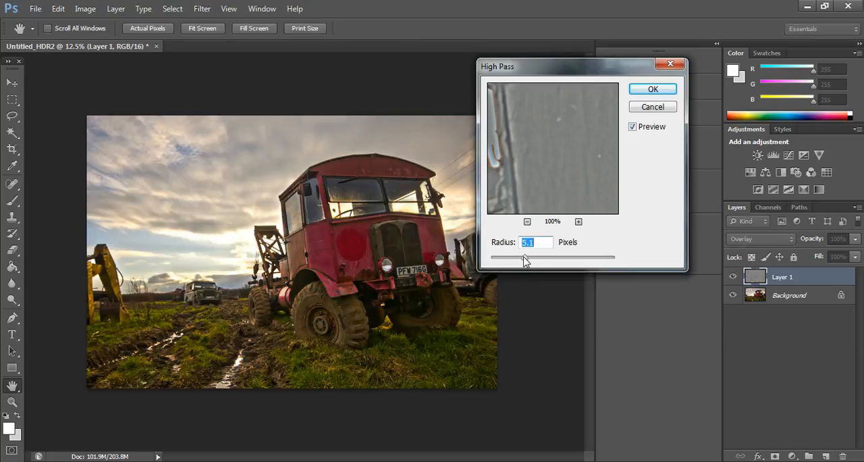
left_click_drag(526, 261, 524, 261)
left_click(652, 89)
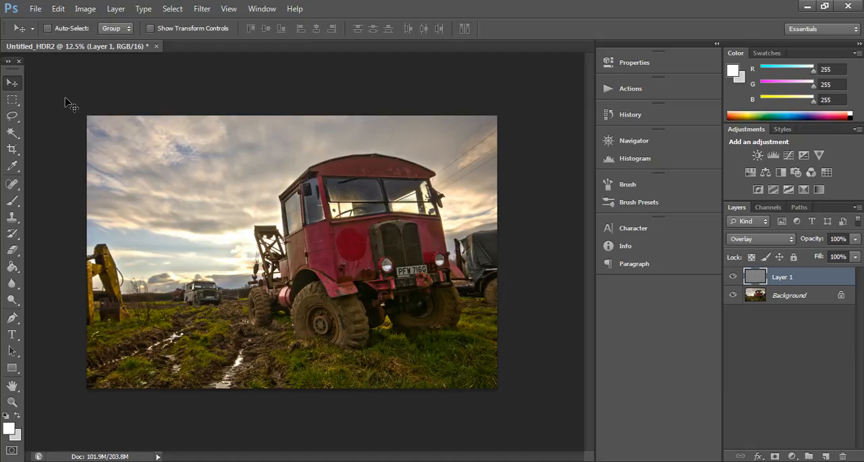
- Close the HDR truck image without saving and open Untitled_Panorama1 from the Photography Evidence folder in Photoshop
left_click(157, 47)
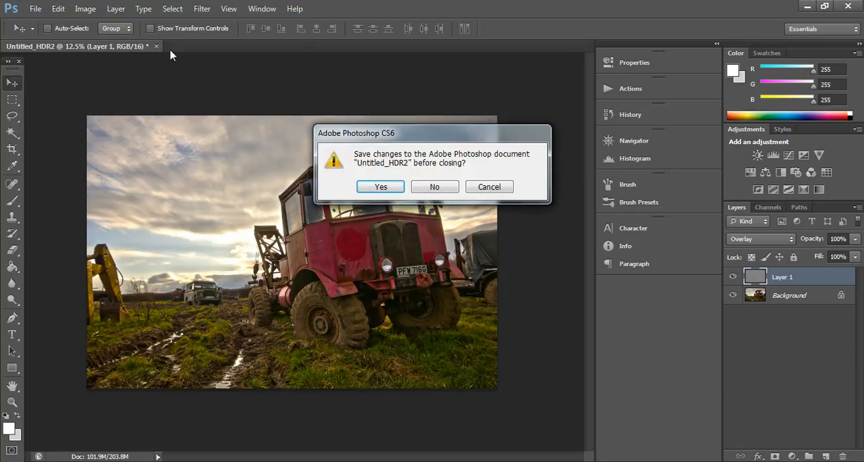
left_click(432, 189)
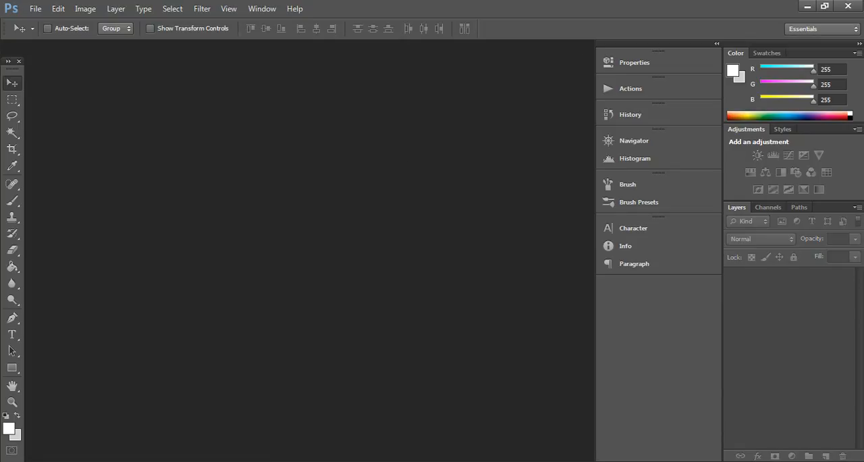
mouse_move(214, 459)
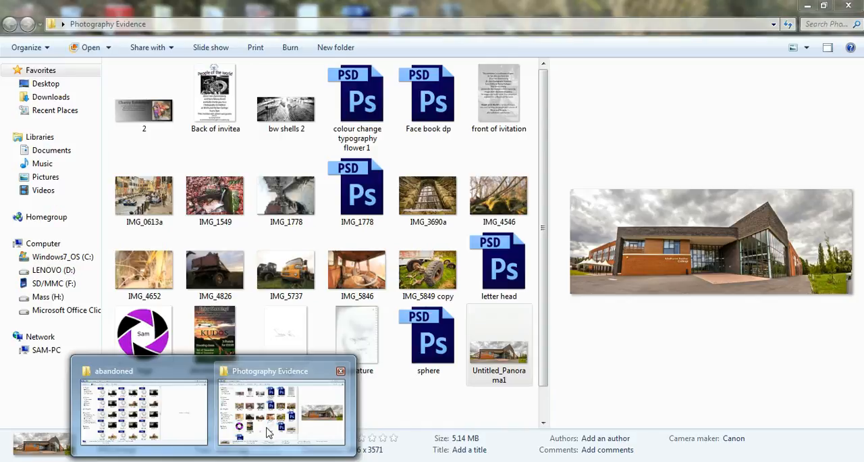
left_click(266, 432)
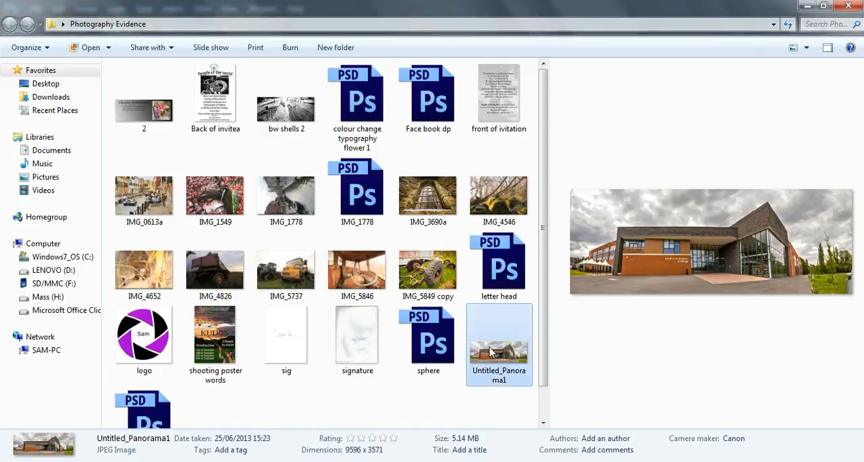
left_click_drag(452, 371, 285, 338)
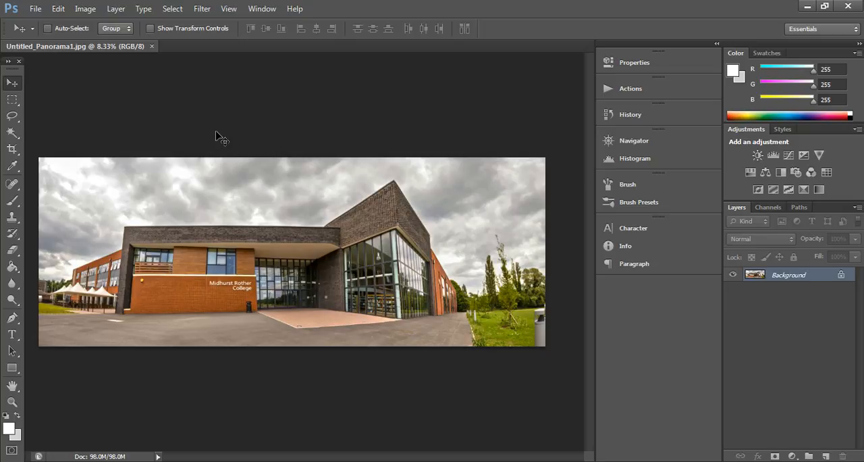
- Start HDR Toning on the panorama and set the Edge Glow radius to 113 px and strength to 1.89
left_click(35, 9)
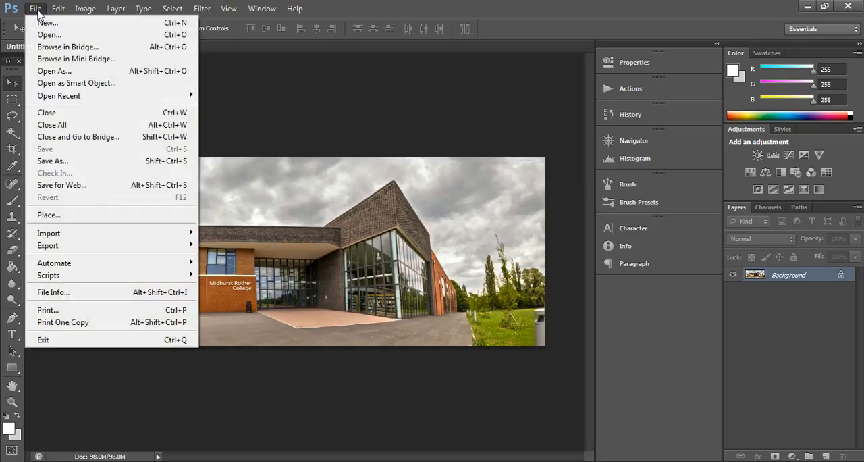
mouse_move(87, 10)
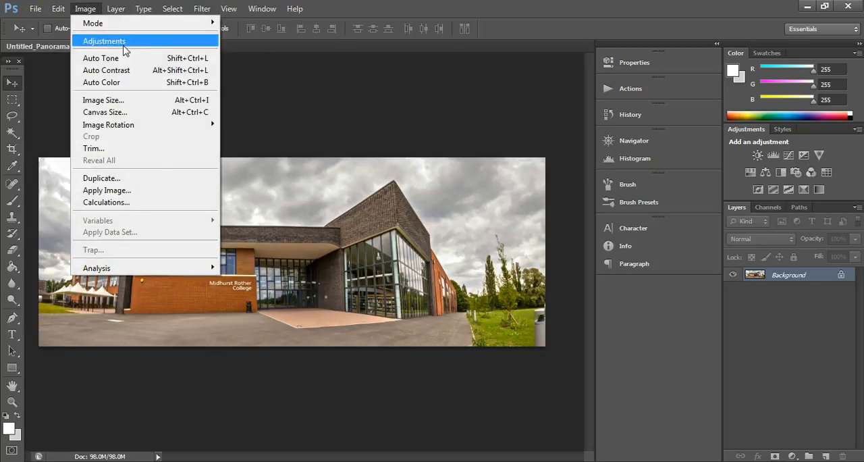
mouse_move(127, 43)
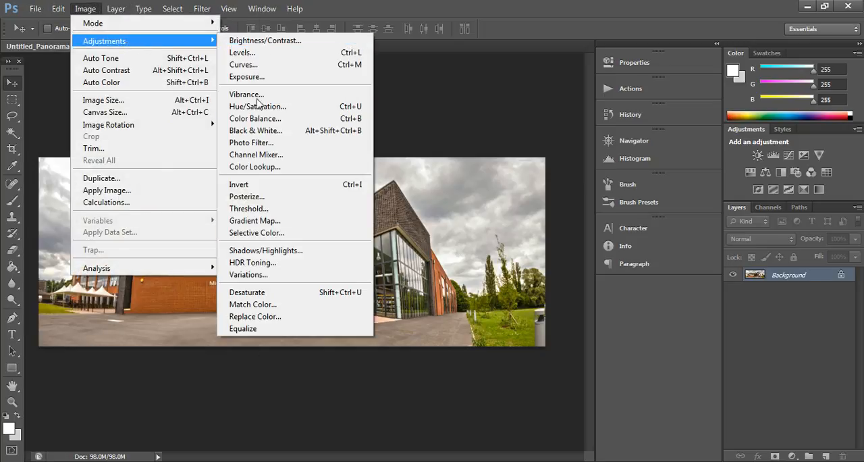
left_click(279, 262)
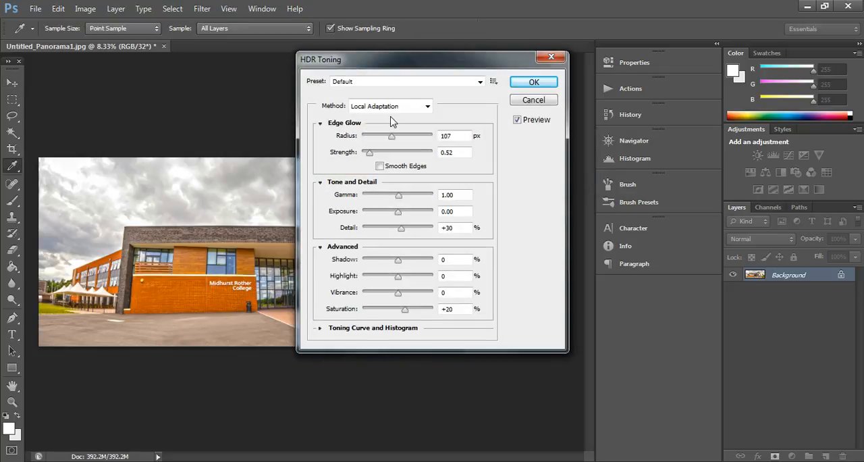
left_click_drag(394, 61, 661, 82)
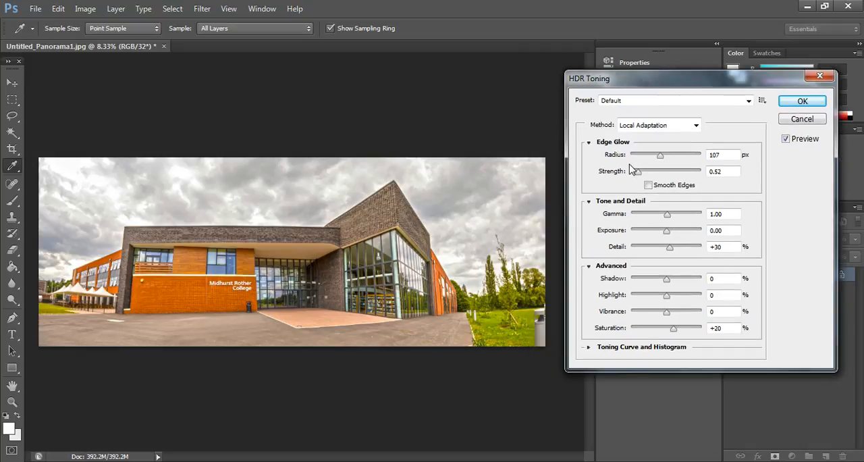
left_click_drag(638, 172, 655, 176)
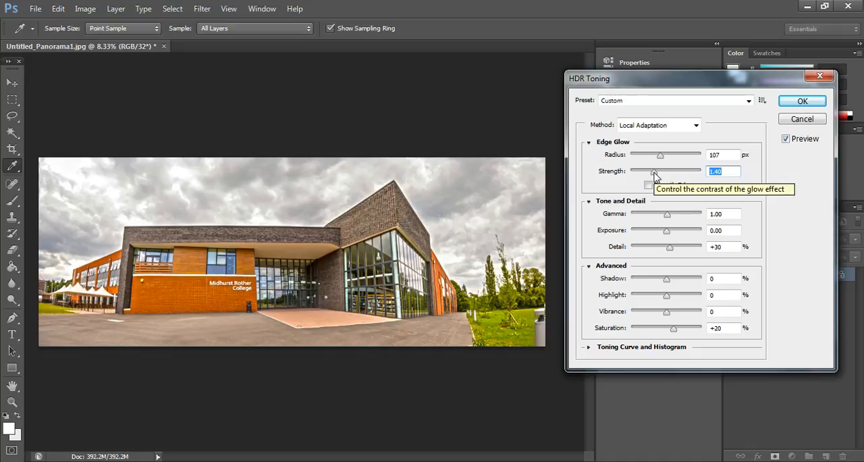
left_click_drag(661, 156, 662, 176)
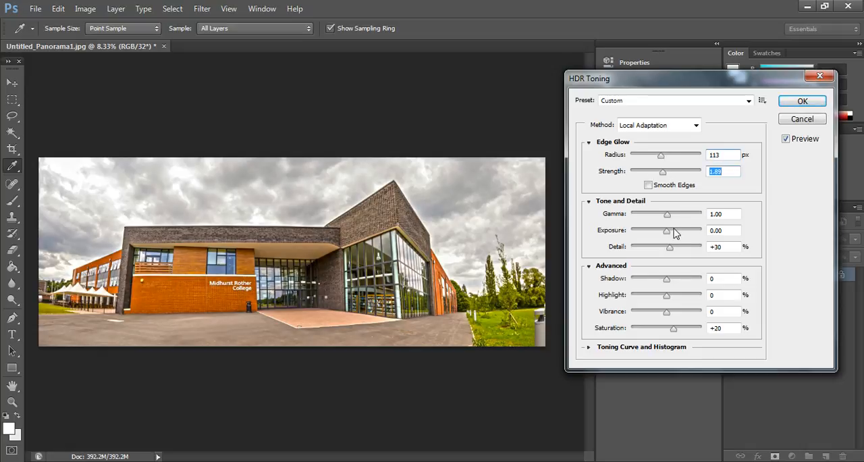
- Set Gamma to 1.09, Exposure to -0.05, Detail to +1%, Shadow to -23%, Highlight to -3%, Vibrance to +12% and Saturation to +21%
left_click_drag(667, 216, 666, 234)
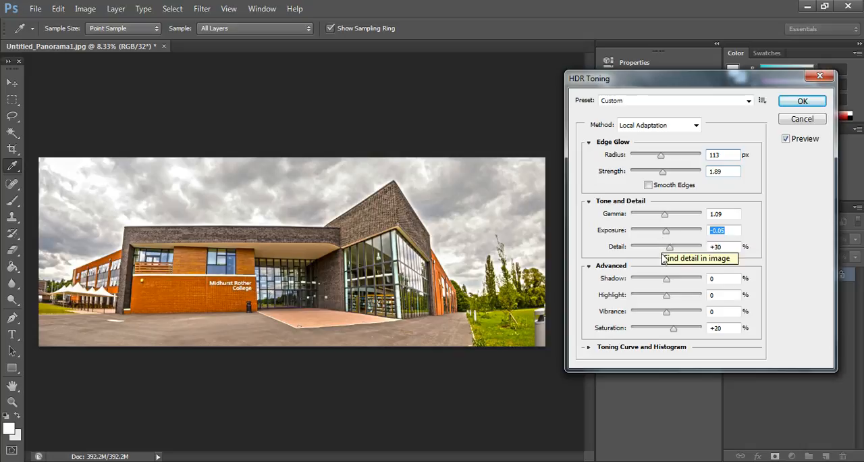
left_click_drag(670, 251, 682, 252)
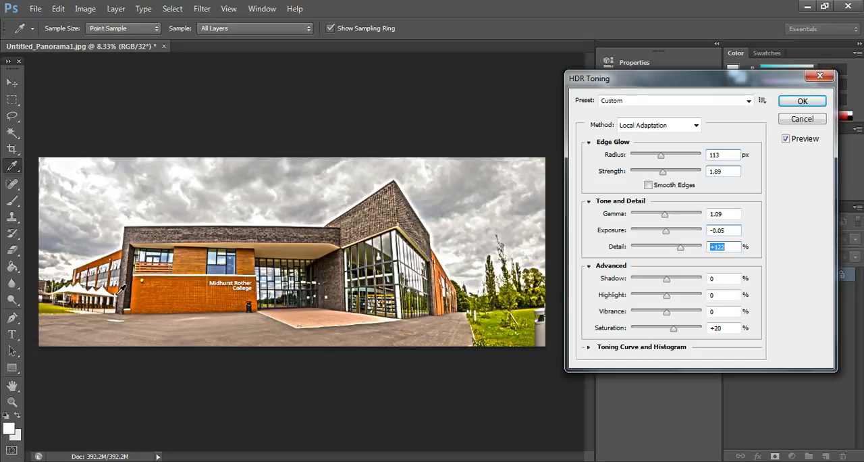
left_click_drag(679, 252, 673, 329)
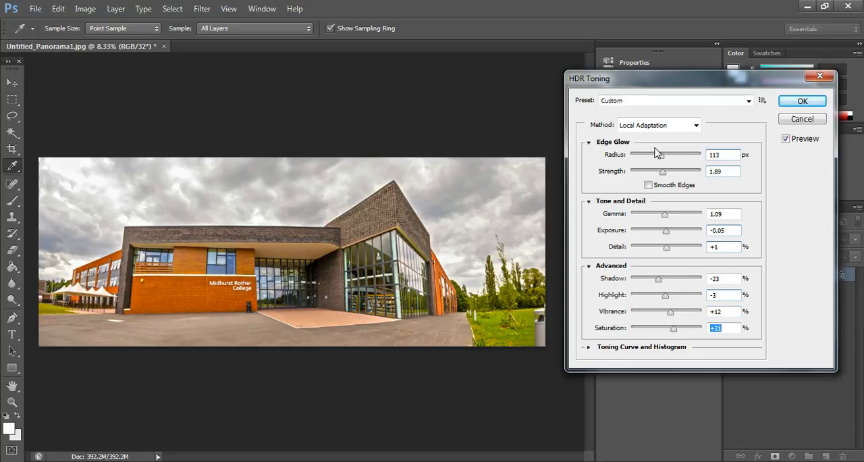
- Try the Monochromatic, City Twilight and Photorealistic High Contrast toning presets on the panorama
left_click(661, 105)
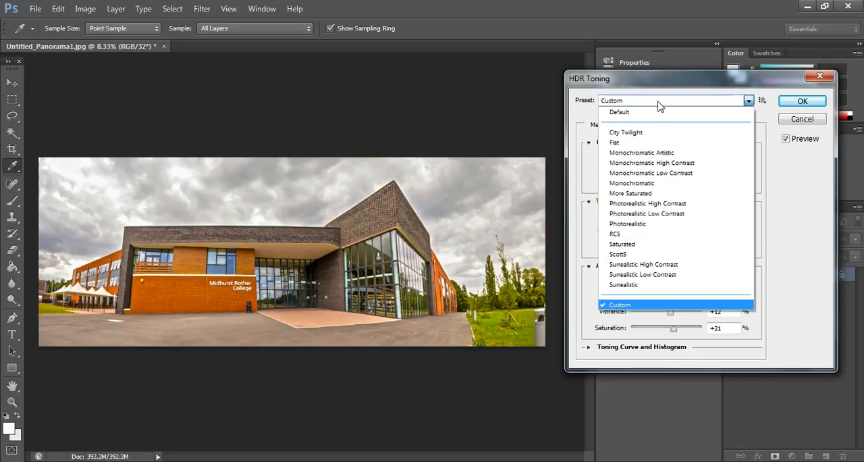
left_click(652, 184)
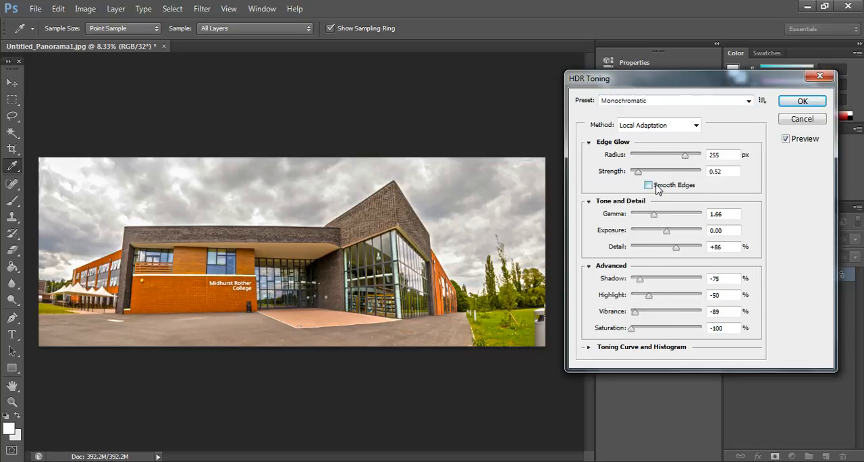
left_click(654, 103)
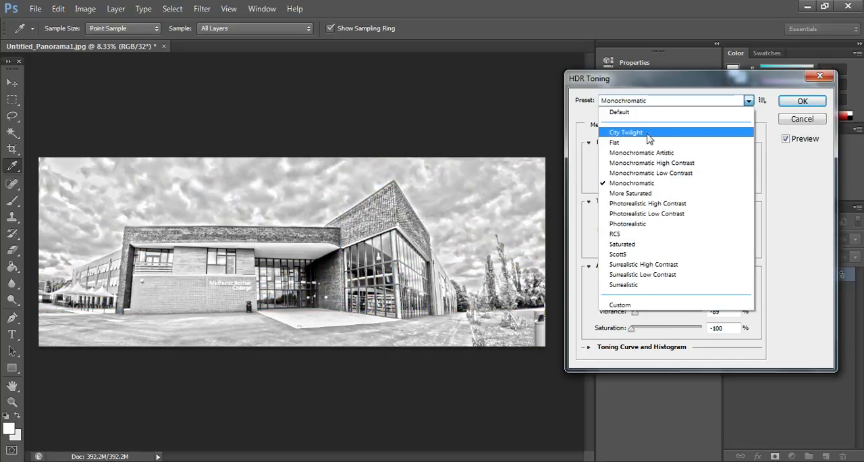
left_click(647, 133)
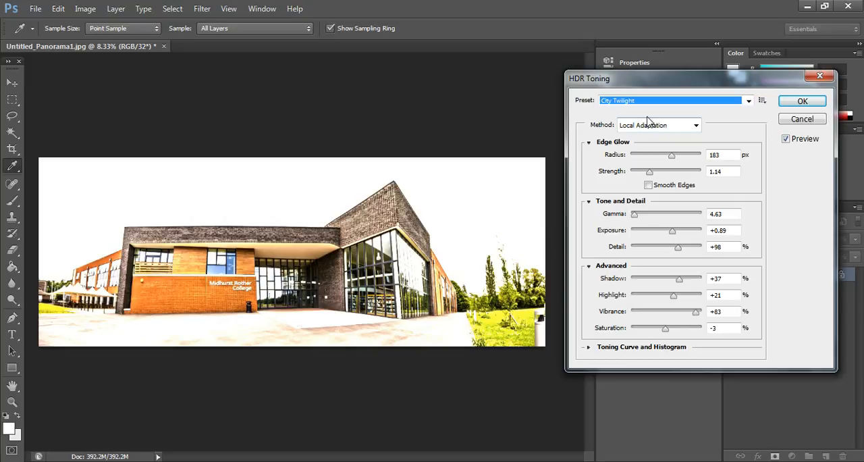
left_click(648, 103)
left_click(645, 208)
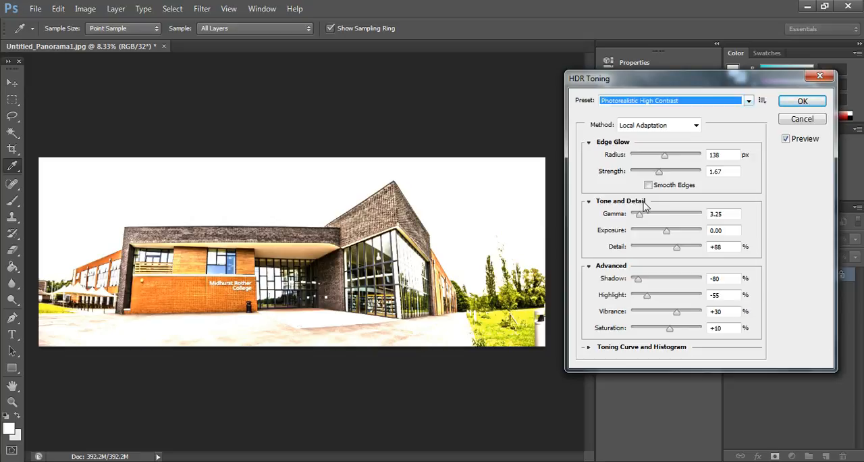
- Try the Saturated and Surrealistic Low Contrast presets, return to Saturated, and cancel the HDR Toning
left_click(650, 108)
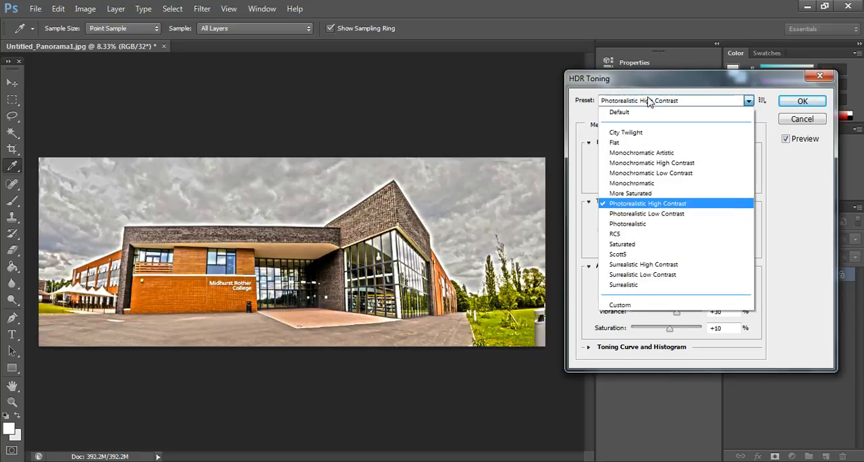
left_click(645, 245)
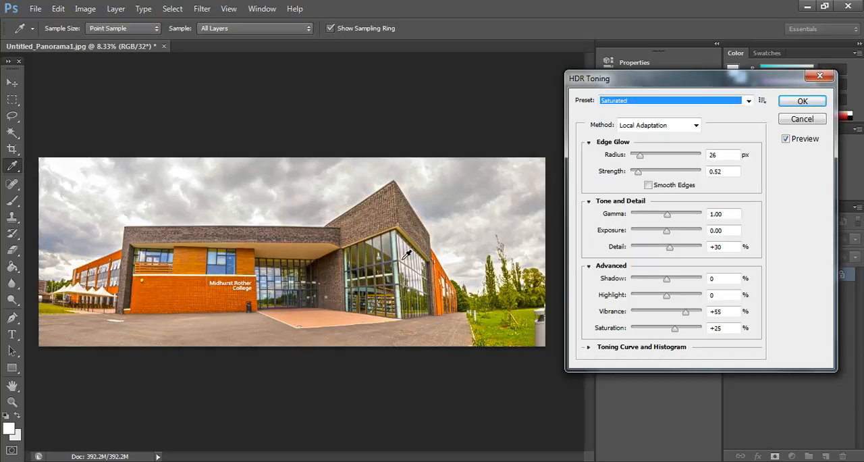
left_click(634, 100)
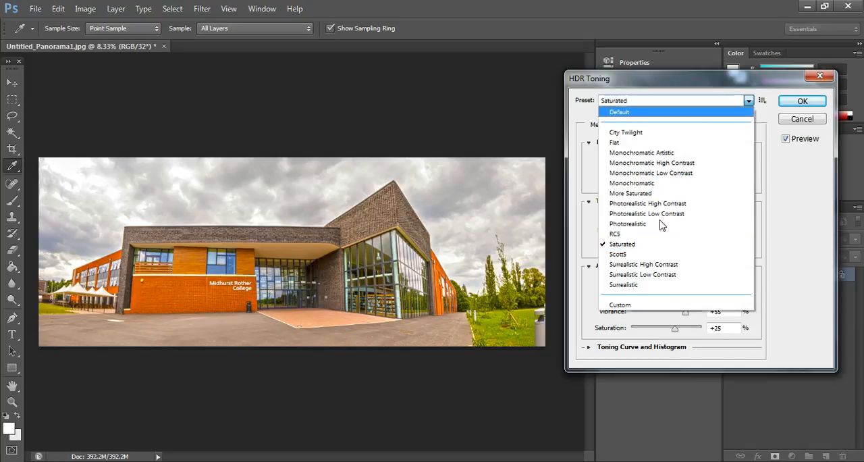
left_click(649, 275)
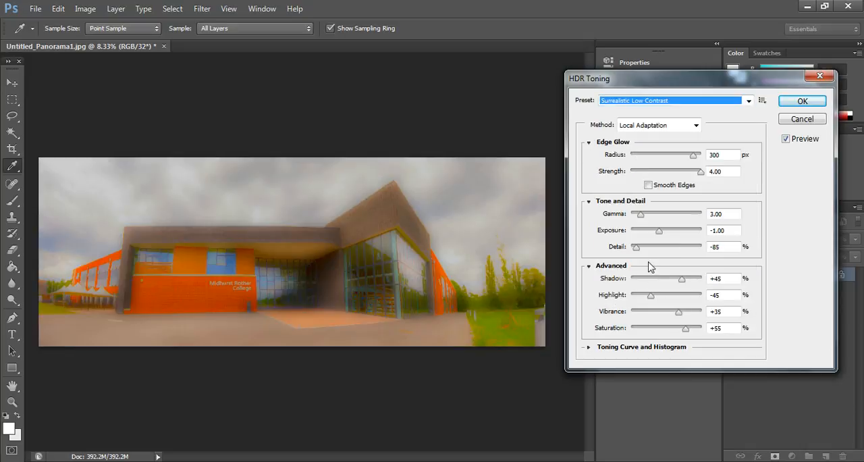
left_click(650, 101)
left_click(647, 245)
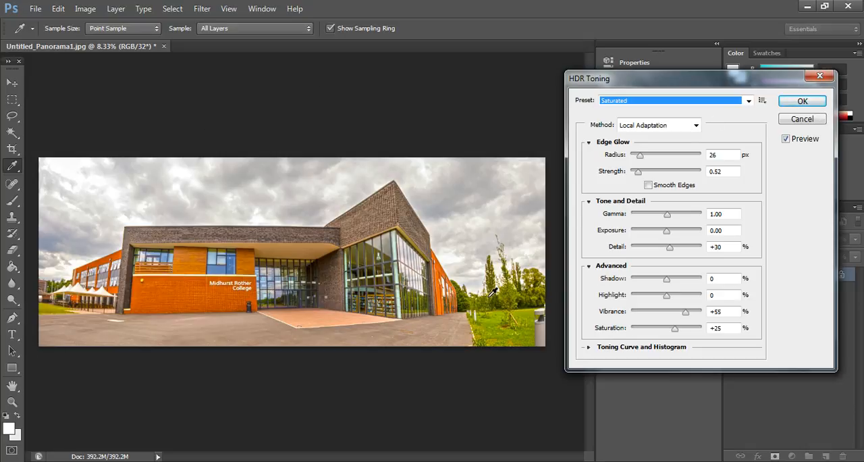
left_click(798, 122)
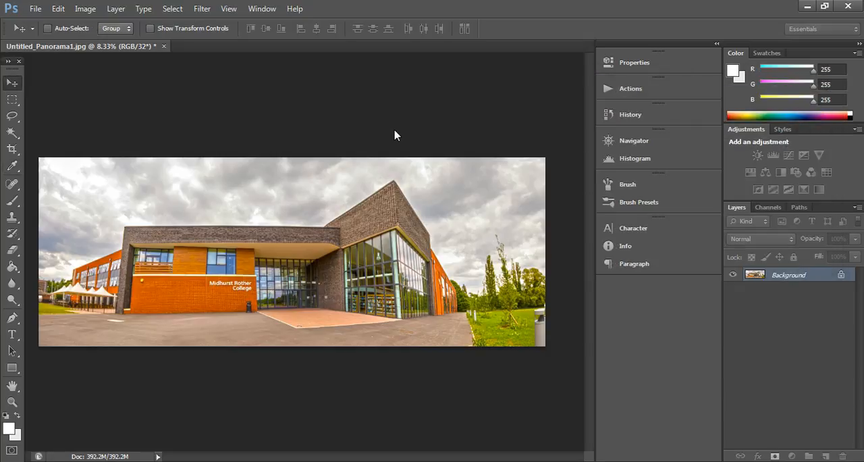